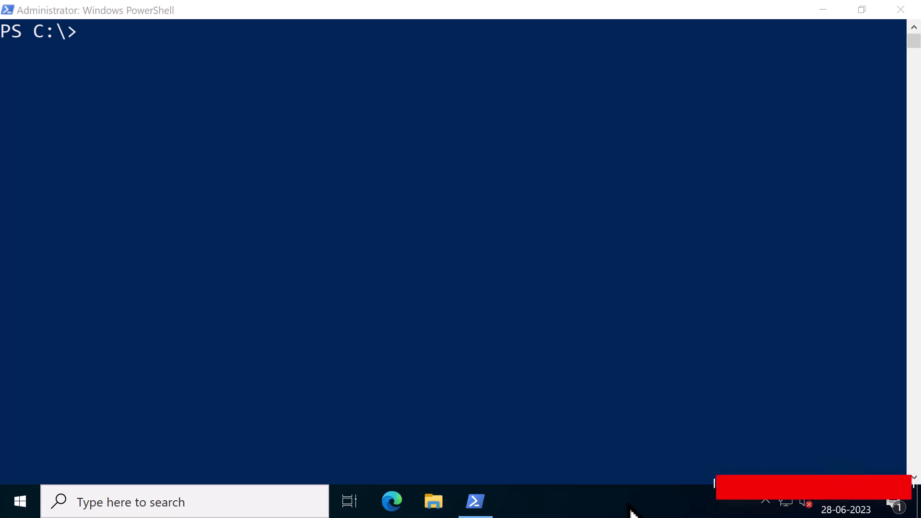
type("S")
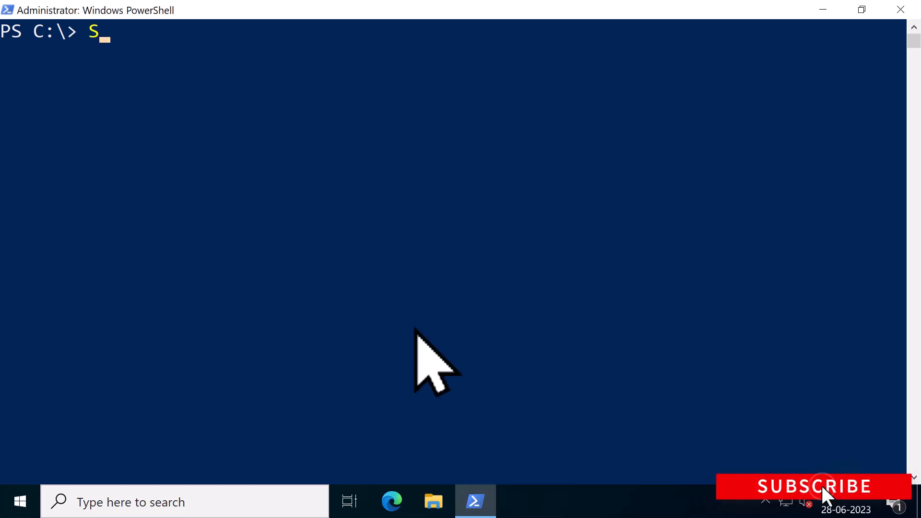
type("earch-AdAc")
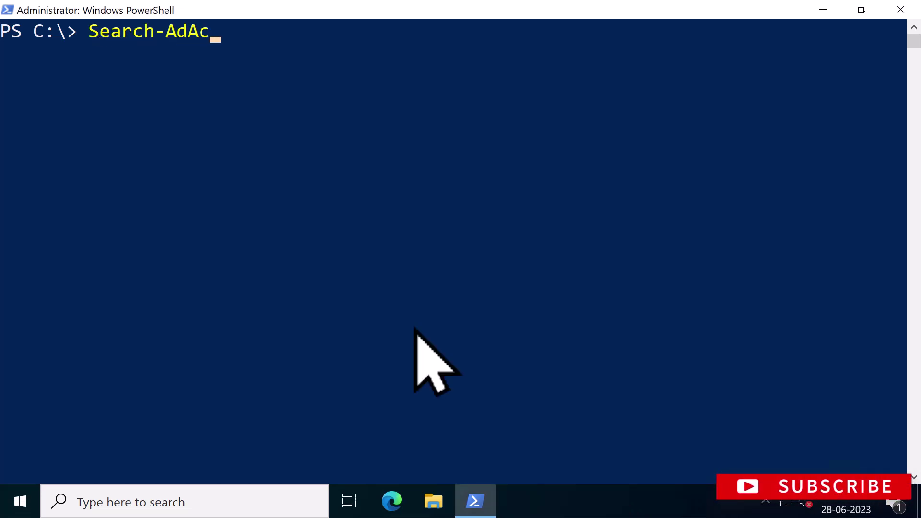
Run Search-ADAccount -LockedOut and mark Test User 2's name and its LockedOut True line
key("Tab")
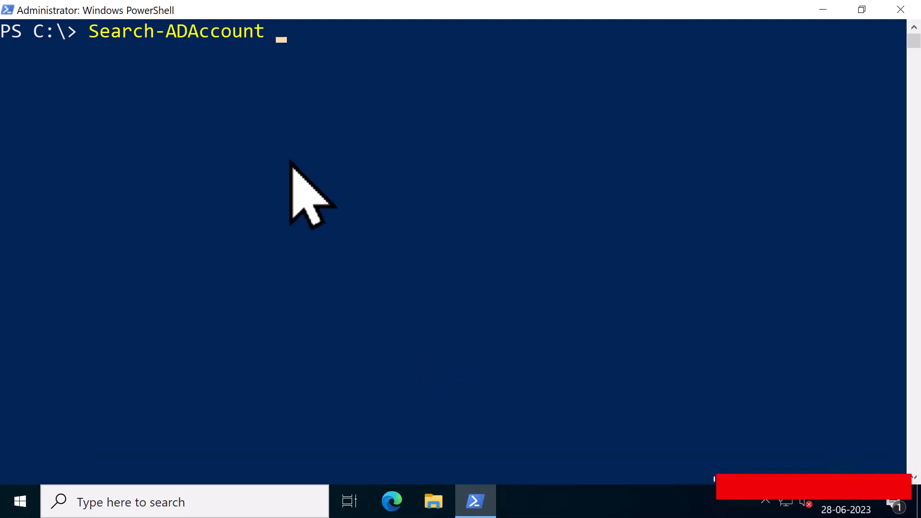
type("-Lock")
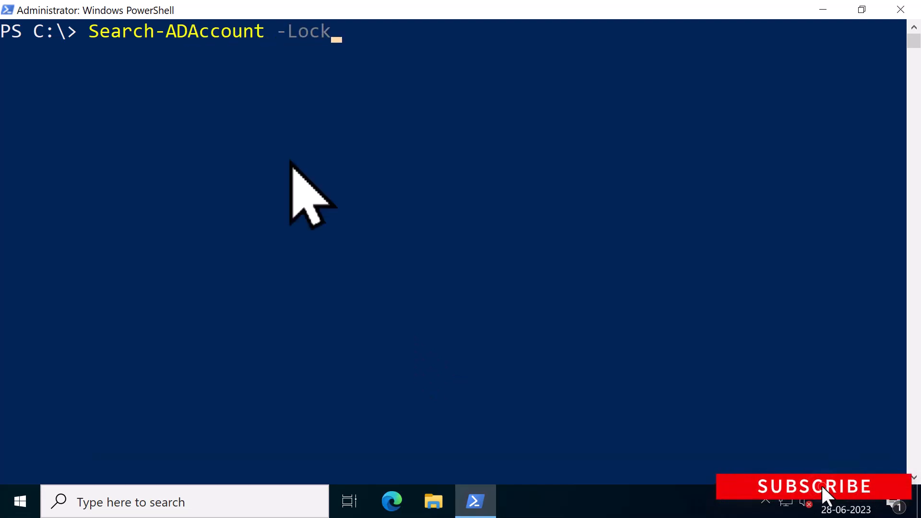
type("edOut")
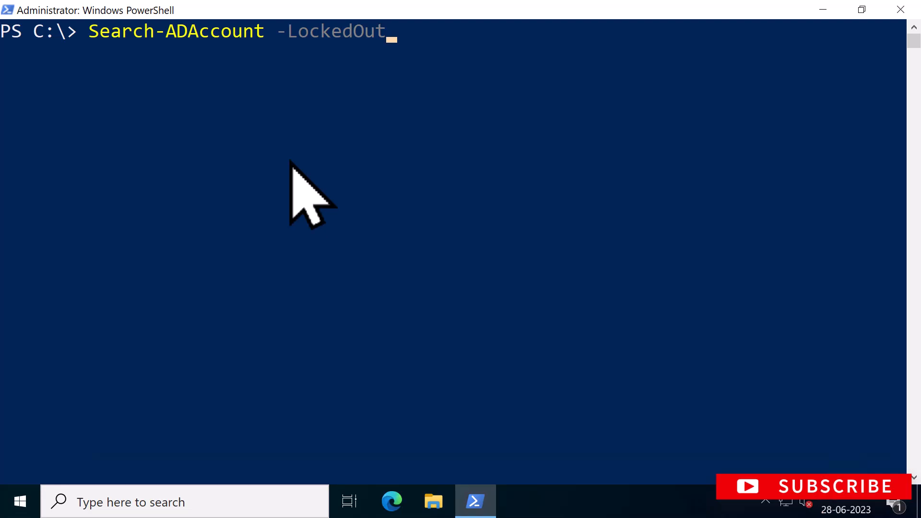
key("Return")
scroll(504, 317, "up", 5)
scroll(433, 274, "up", 2)
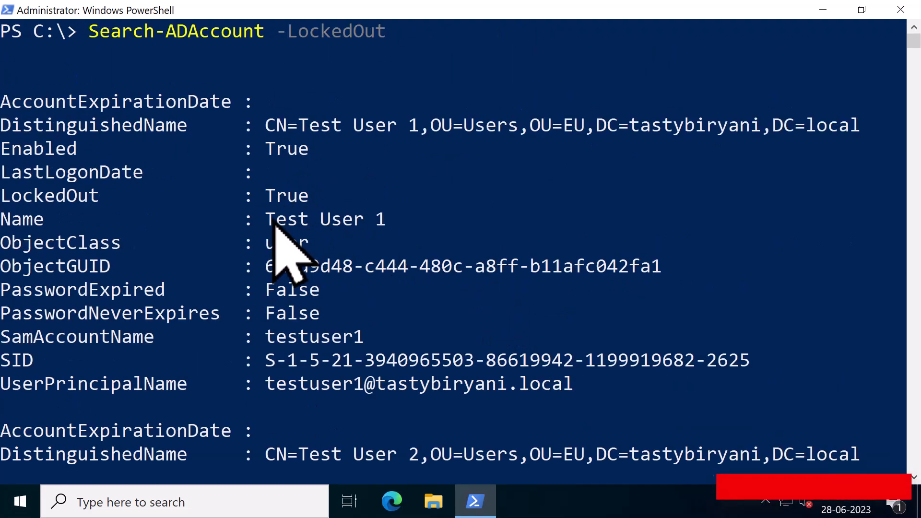
left_click_drag(276, 225, 403, 237)
scroll(346, 339, "down", 3)
left_click(285, 333)
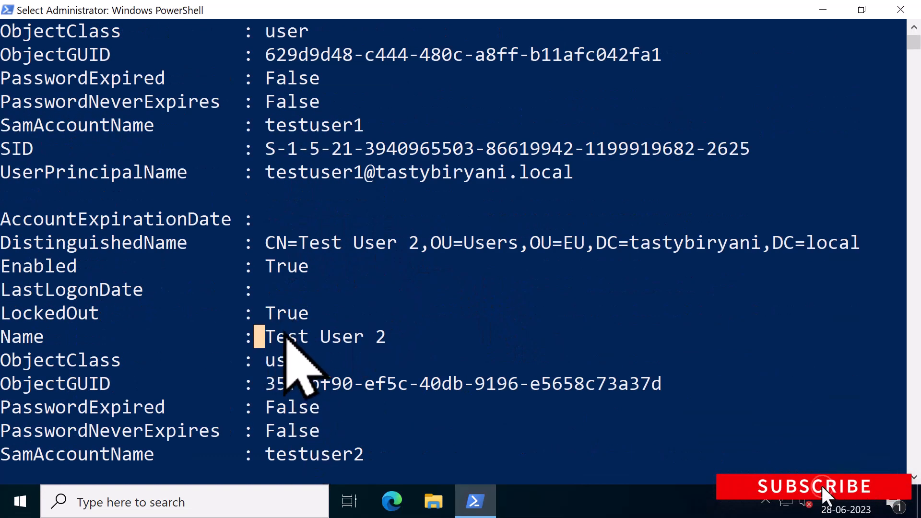
left_click_drag(286, 333, 400, 336)
left_click_drag(2, 317, 309, 317)
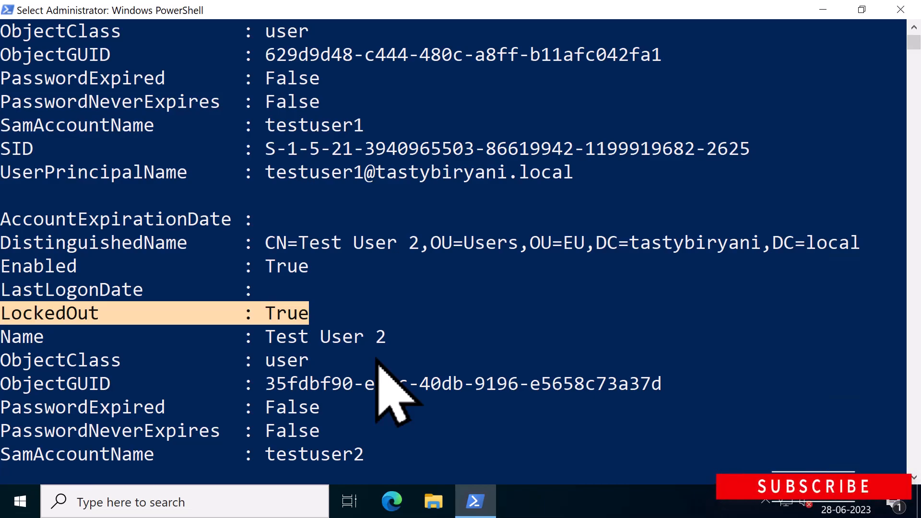
scroll(378, 360, "down", 3)
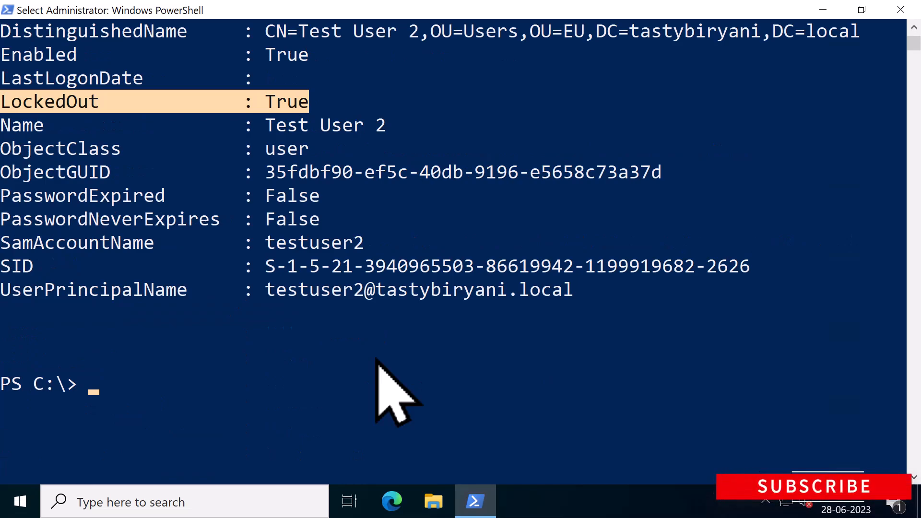
type("Get-")
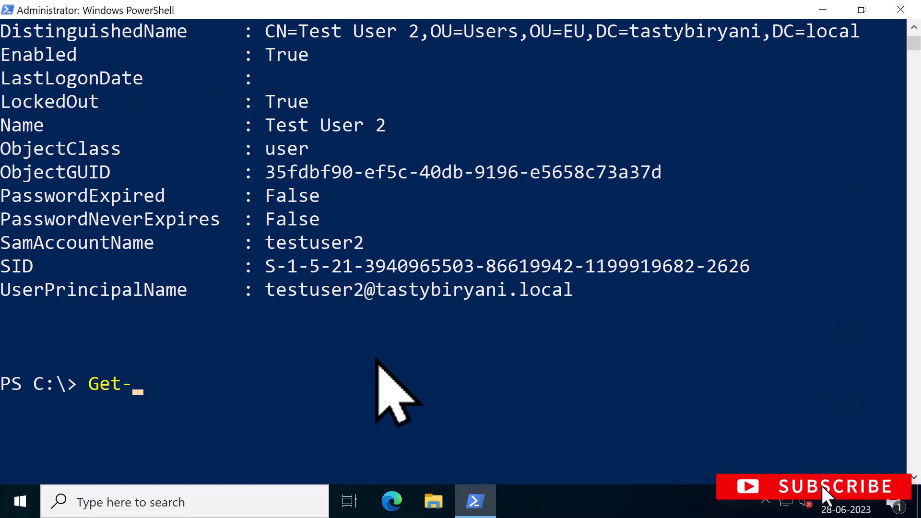
type("ADDomain")
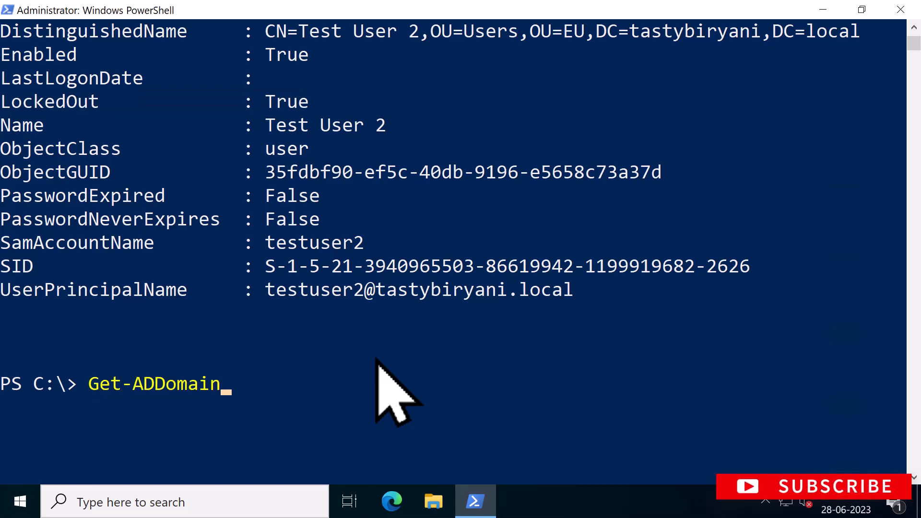
Run Get-ADDomain and copy the PDCEmulator line showing DC02.tastybiryani.local
key("Return")
left_click(3, 72)
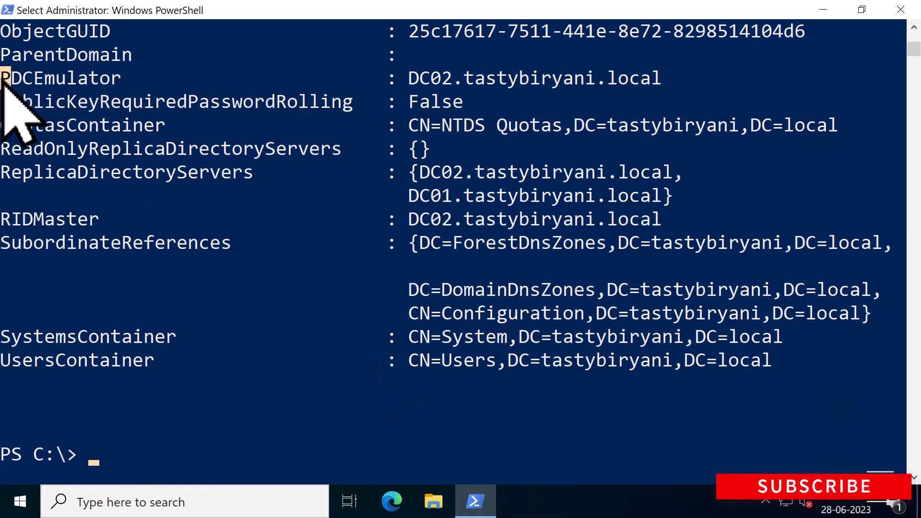
left_click_drag(3, 75, 674, 82)
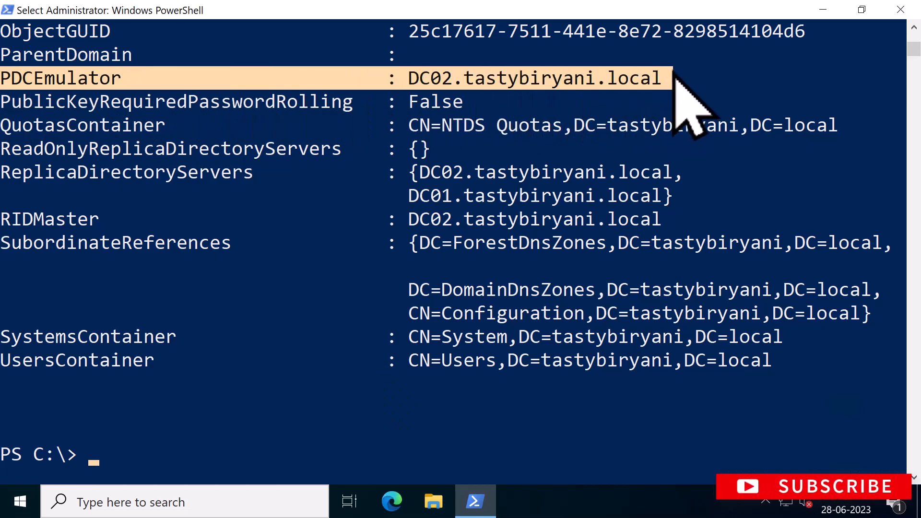
right_click(677, 81)
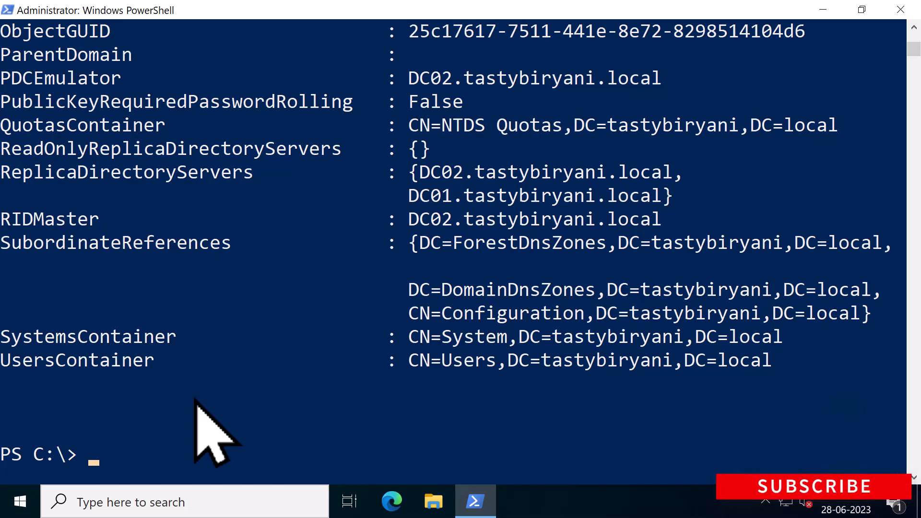
type("hostname")
Confirm the host is DC02, then query Security-log events with Id 4740
key("Return")
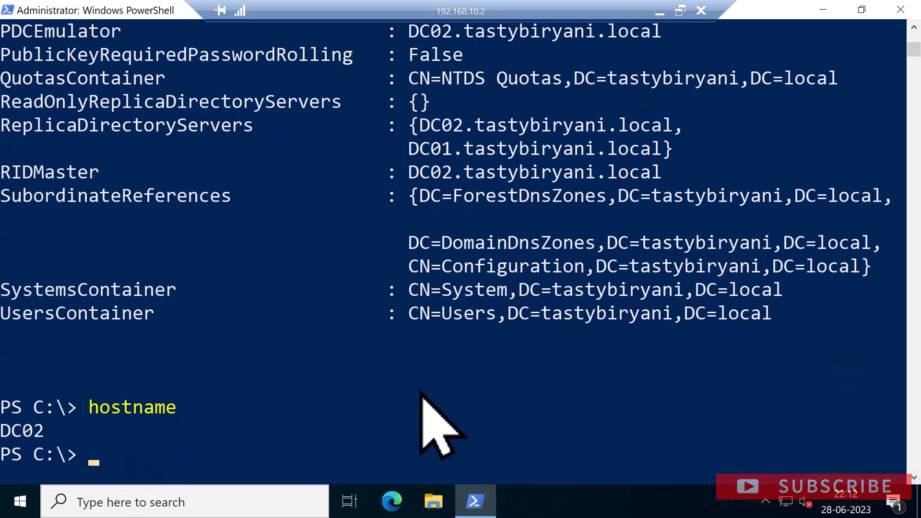
type("Get-WinEvent -FilterHashTable @{'LogName' ='Security';'Id' = 4740}")
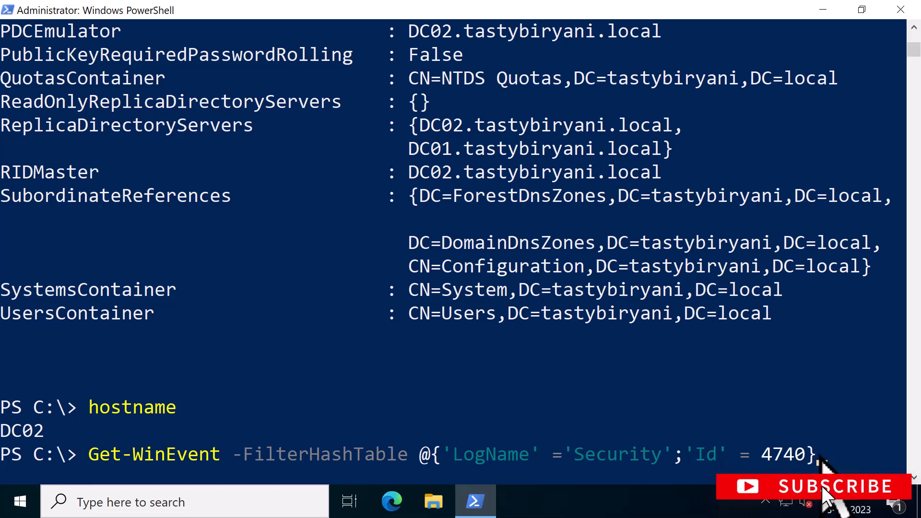
key("Return")
type("$filter = @{'LogName' = 'Security';'Id' = 4740}")
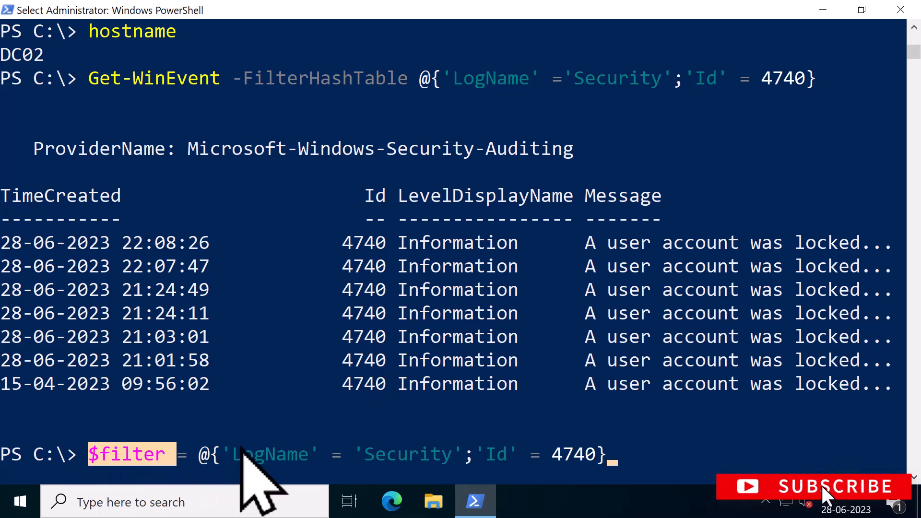
Store the Security 4740 filter in $filter and build Get-WinEvent with UserName/ComputerName Select-Object
left_click_drag(232, 454, 598, 455)
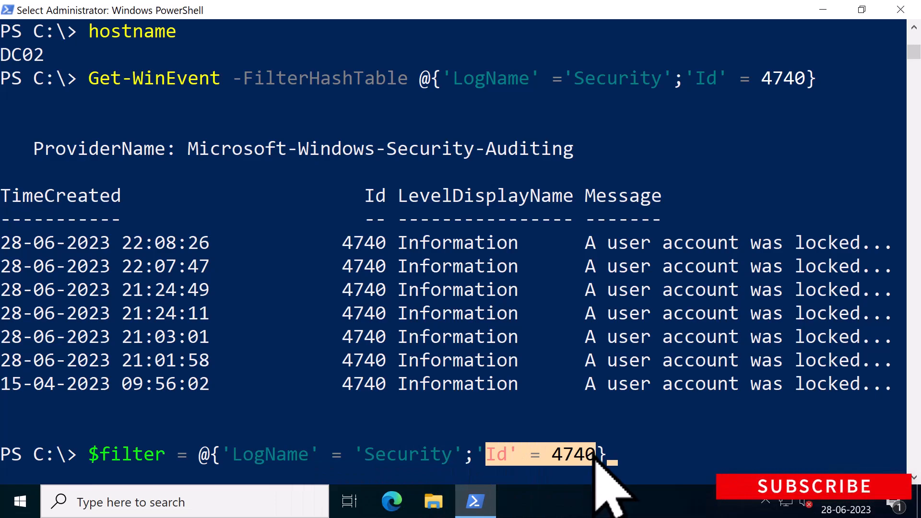
key("Return")
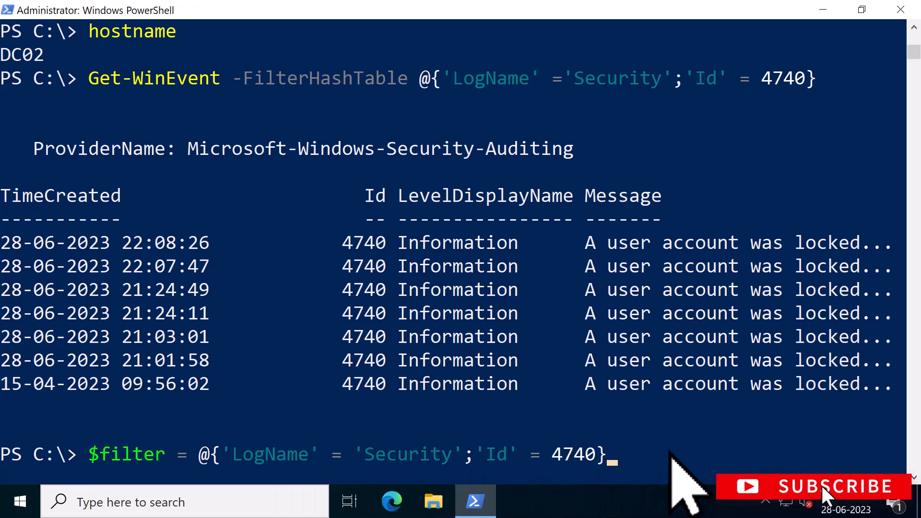
key("Return")
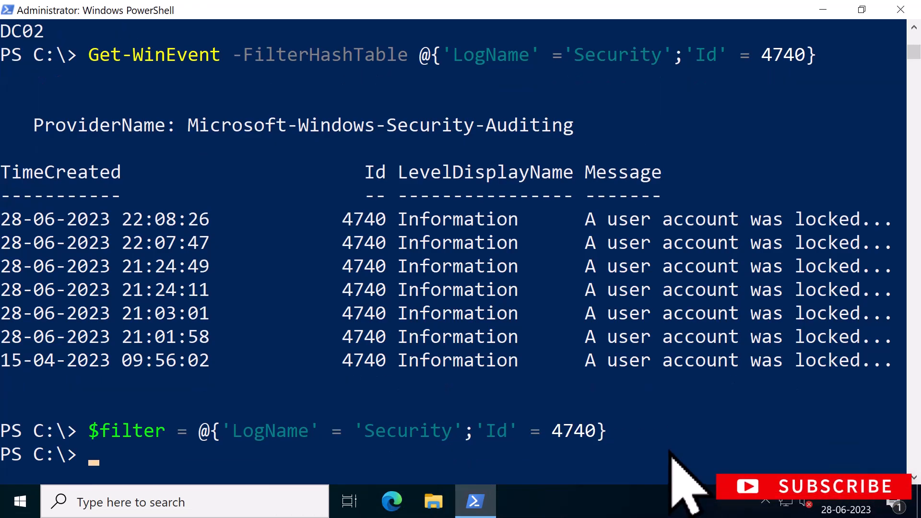
type("Get-WinEvent ")
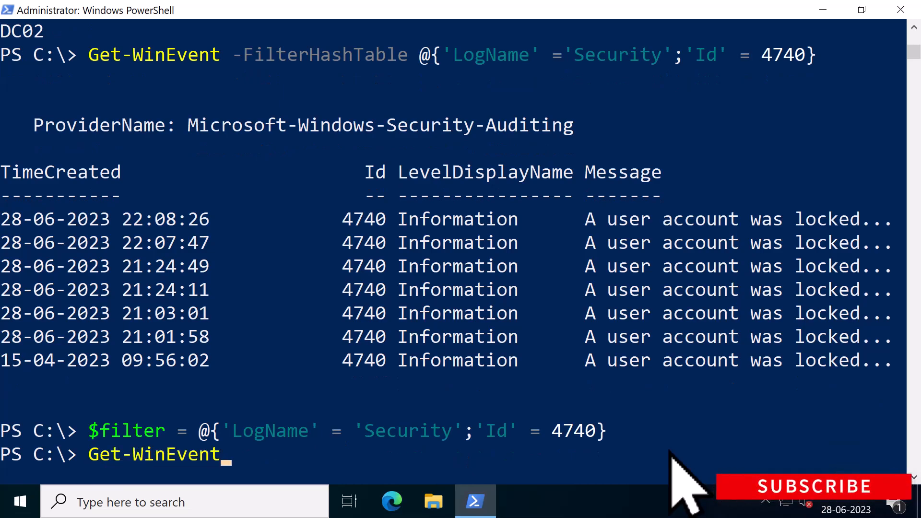
type("-F")
key("Tab")
type("$")
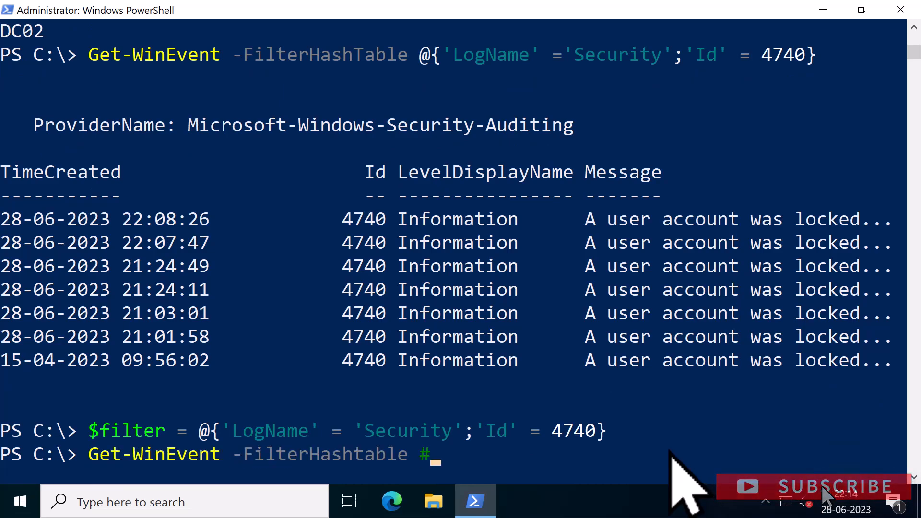
type("filter ")
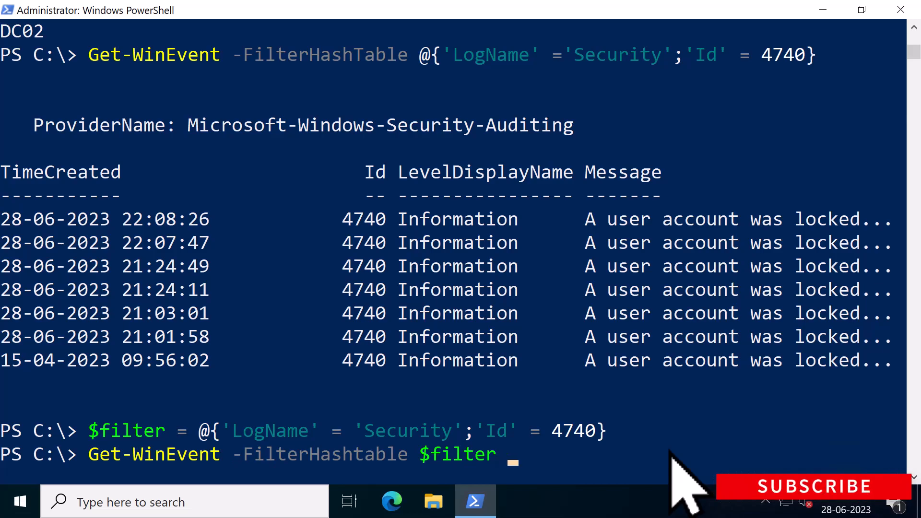
type("| Select-")
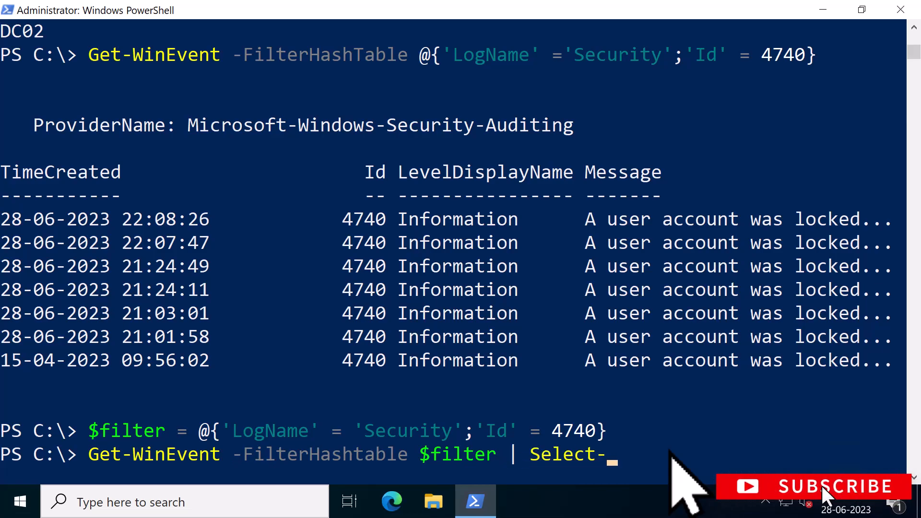
type("Object @{'Name' ='UserName'; Expression={$_.Properties.value[0]}}, @{'Name' ='ComputerName';Expression={$_.Properties.value[1]}}")
Mark the UserName, ComputerName and Expression parts of the command, then run it
left_click_drag(784, 408, 904, 408)
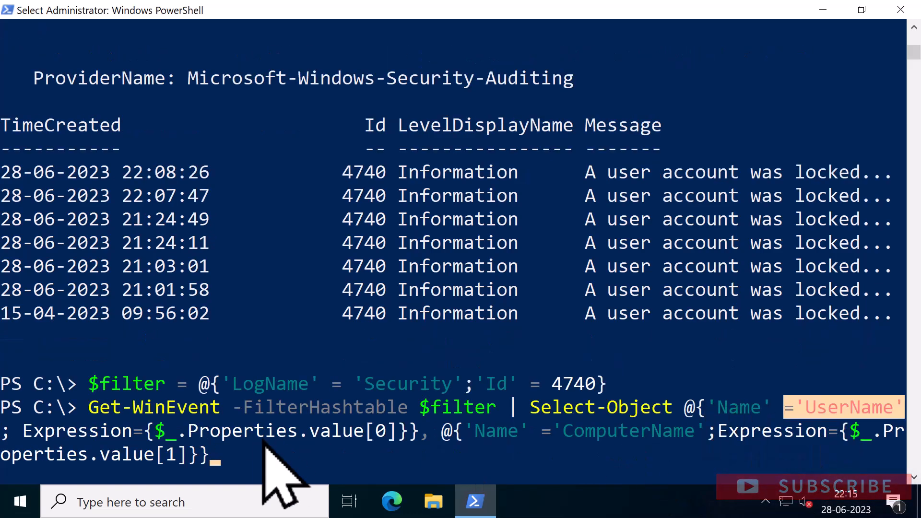
left_click_drag(563, 430, 695, 432)
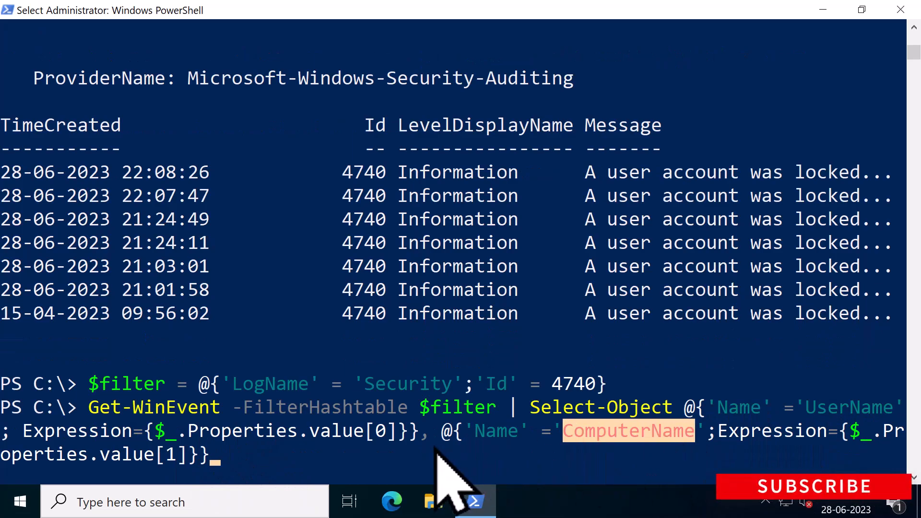
left_click_drag(189, 431, 395, 430)
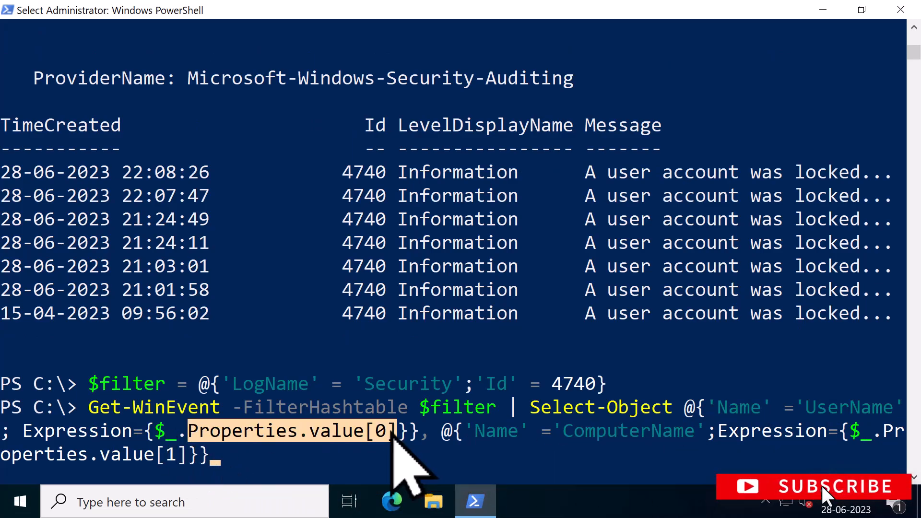
left_click_drag(873, 430, 232, 456)
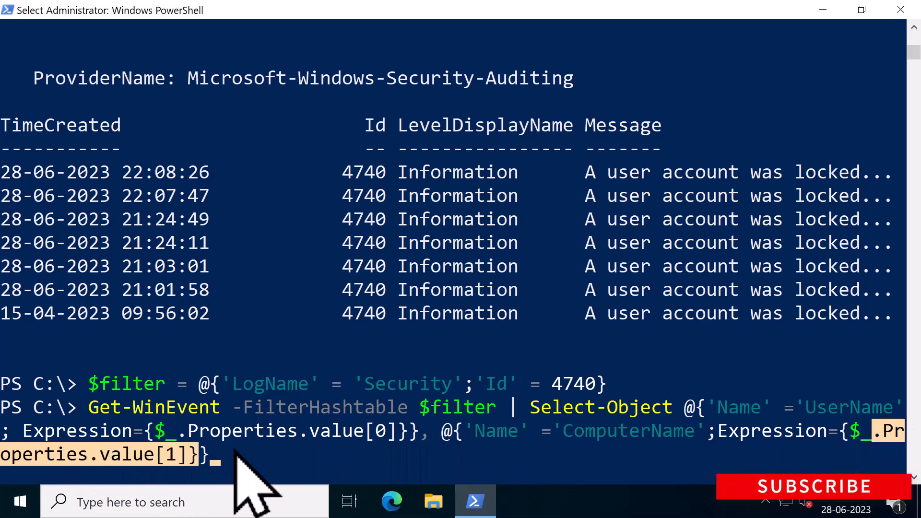
left_click_drag(24, 431, 132, 431)
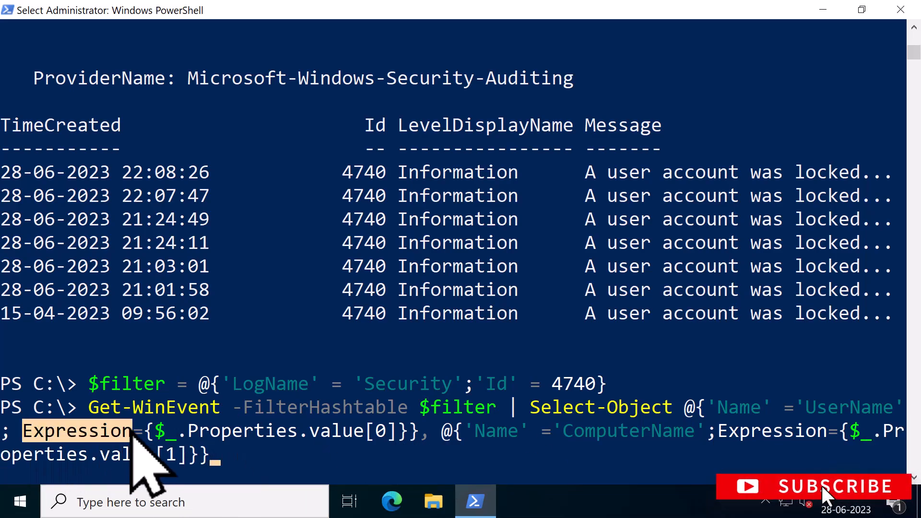
left_click(260, 454)
key("Return")
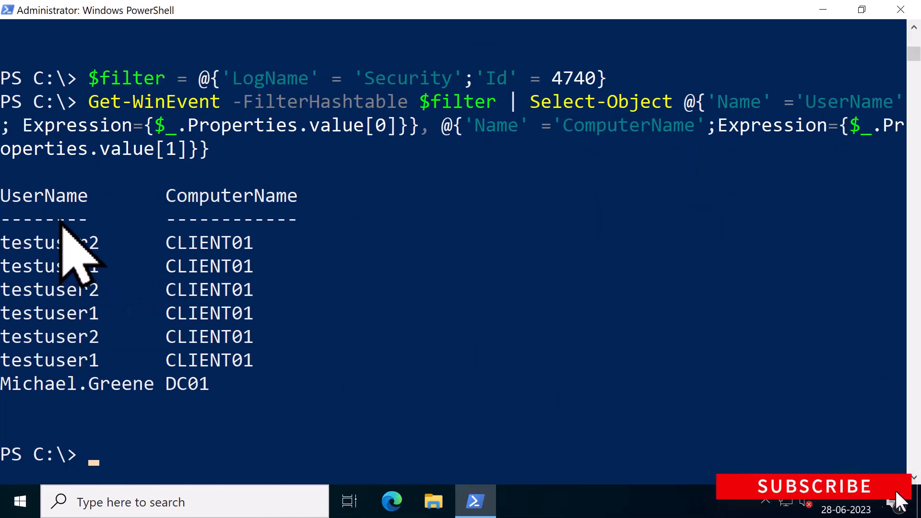
Mark the first output row's user name and CLIENT01 computer in the resulting table
left_click_drag(4, 243, 65, 266)
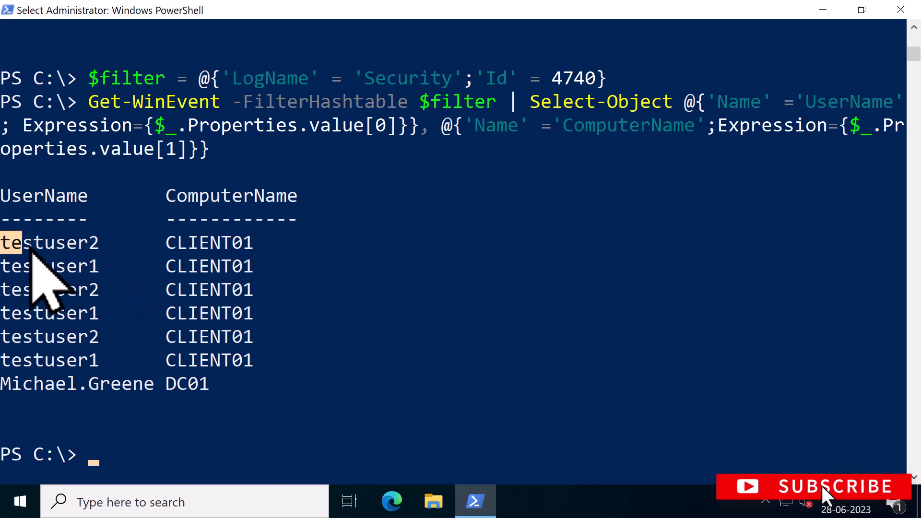
left_click(191, 126)
left_click_drag(191, 126, 396, 129)
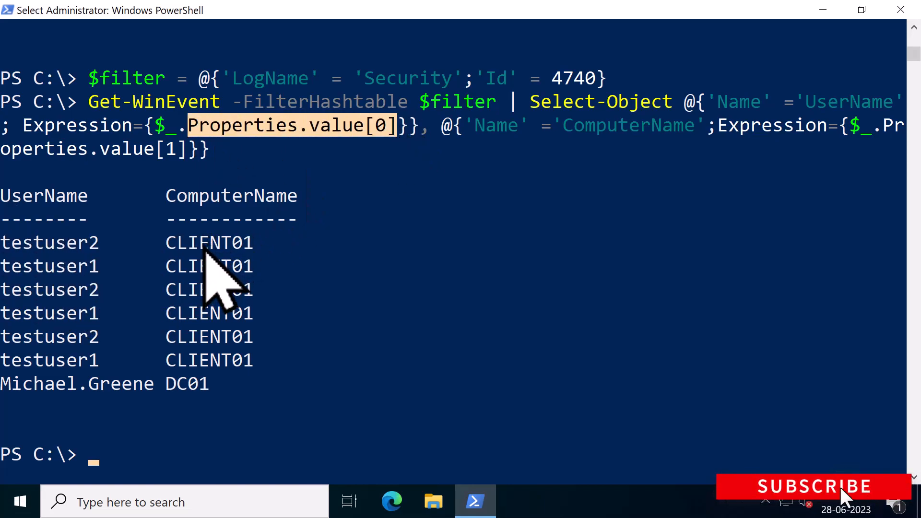
left_click_drag(168, 242, 259, 243)
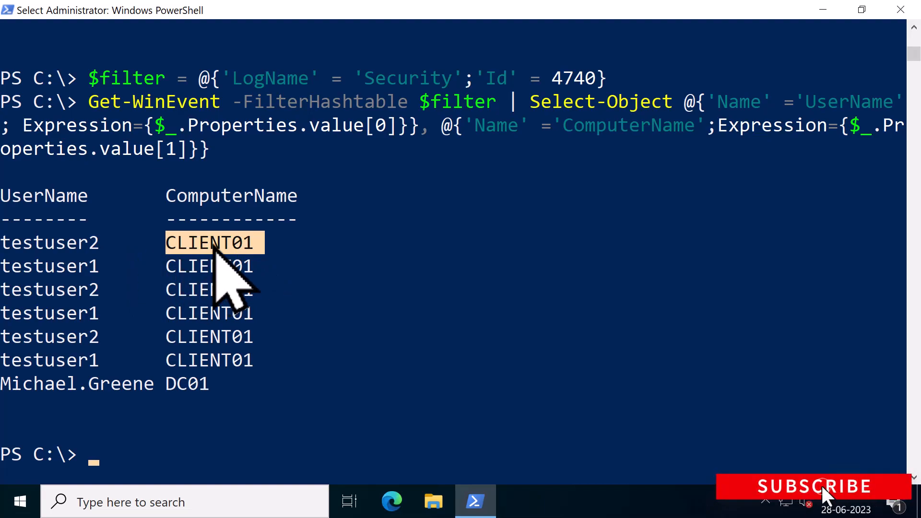
left_click_drag(3, 245, 88, 245)
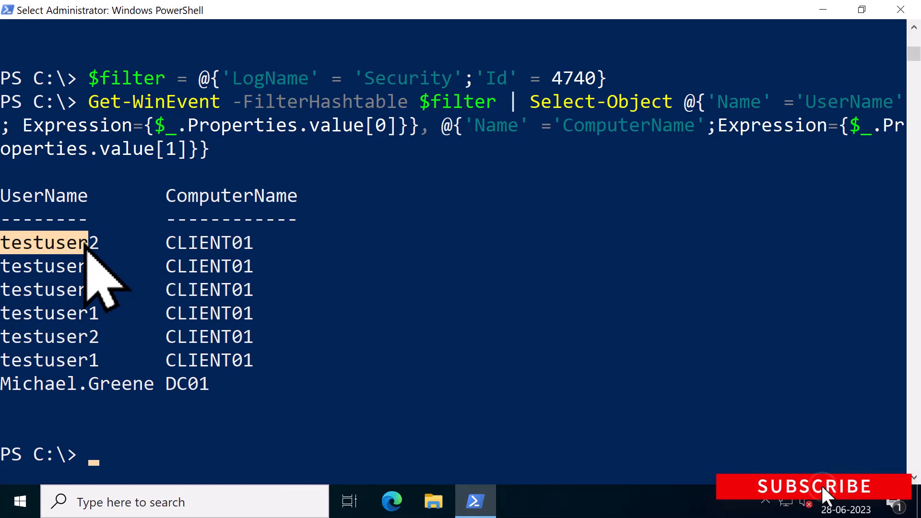
left_click(325, 339)
left_click(317, 362)
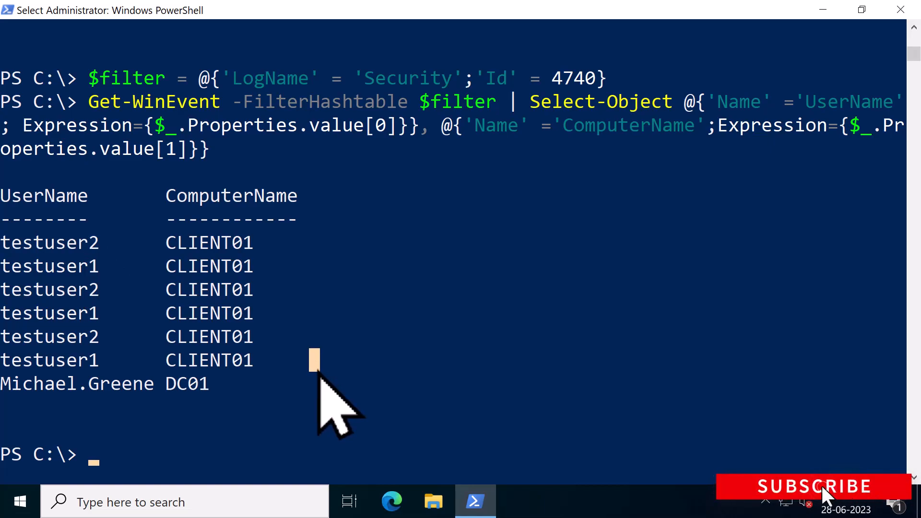
type("Sea")
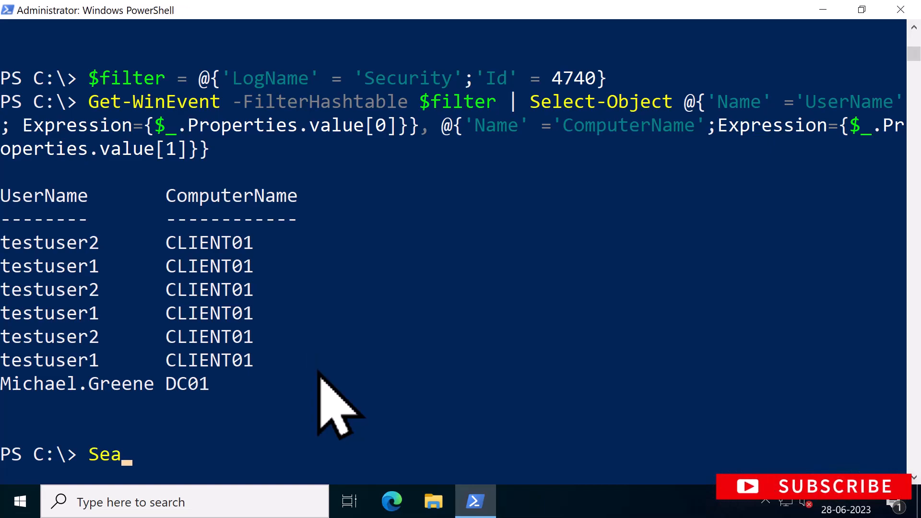
type("rch-ADAccount")
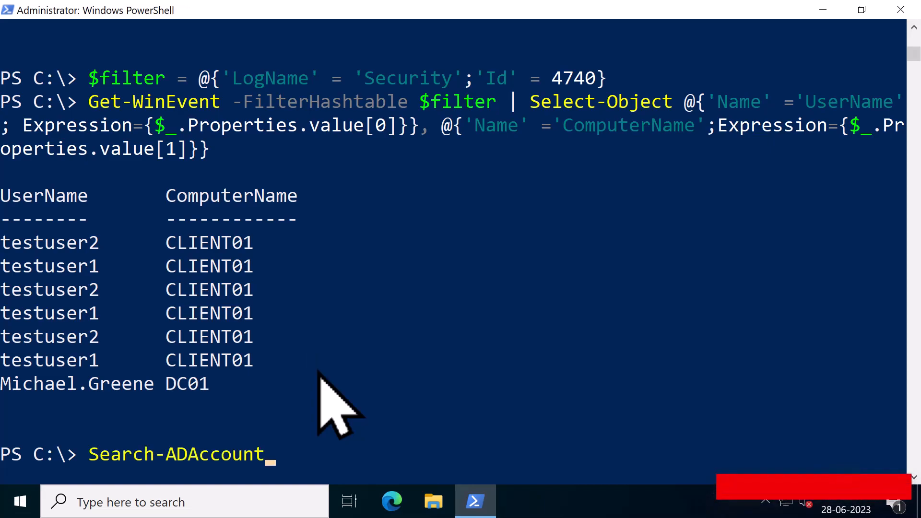
type(" -LockedOut | ")
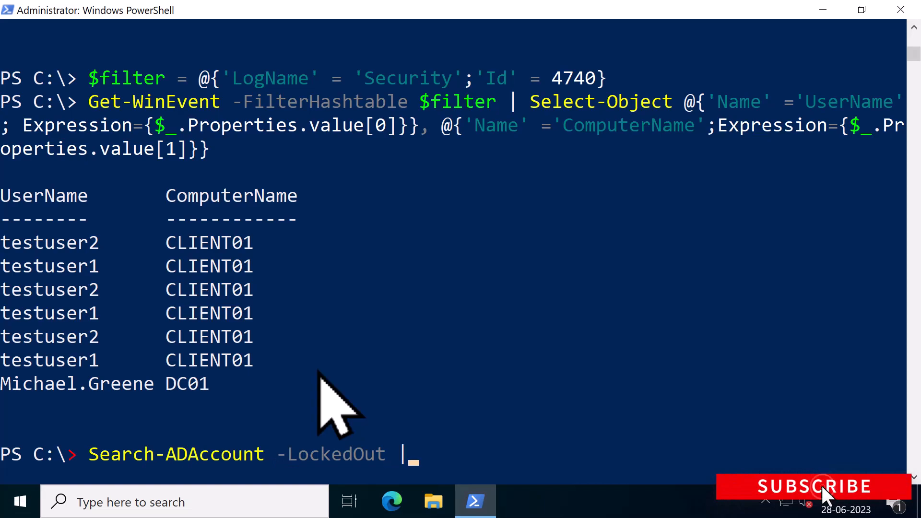
type("Unlock-")
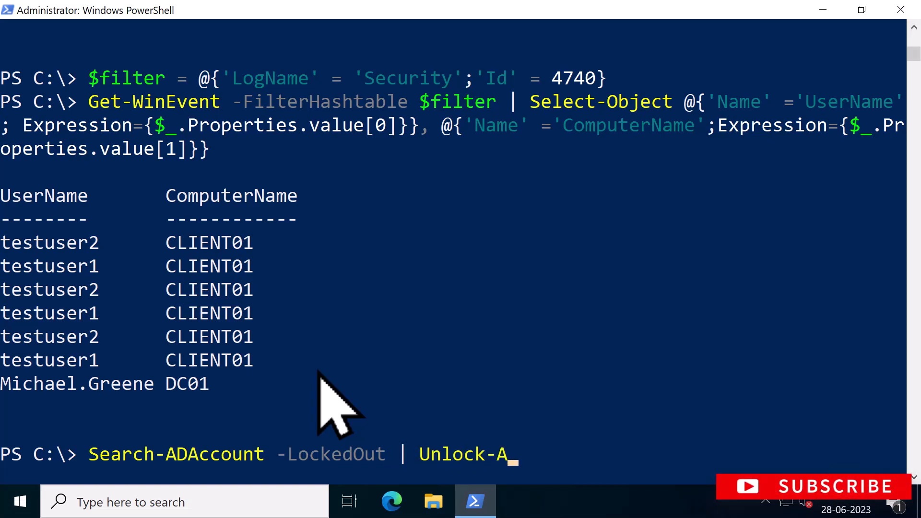
type("ADAccount")
Unlock all locked-out accounts via Search-ADAccount -LockedOut | Unlock-ADAccount, then unlock testuser2 by identity
key("Return")
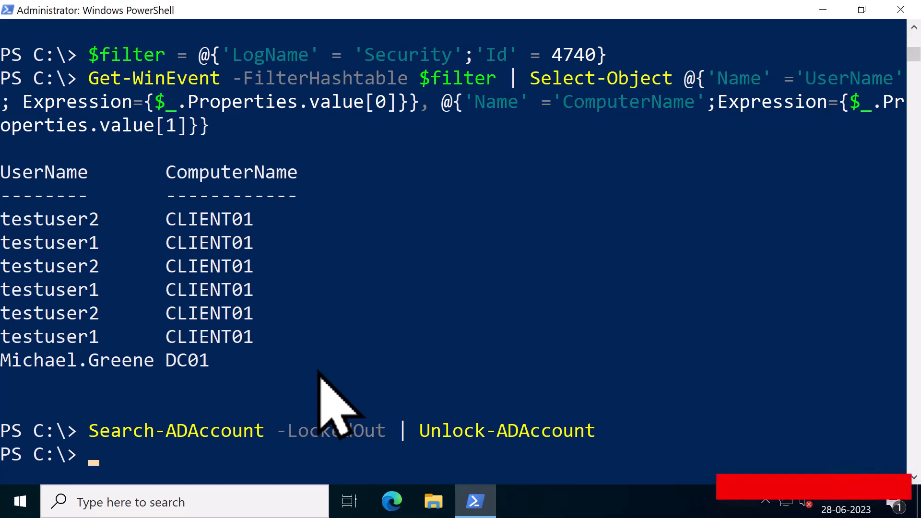
type("Unlock-")
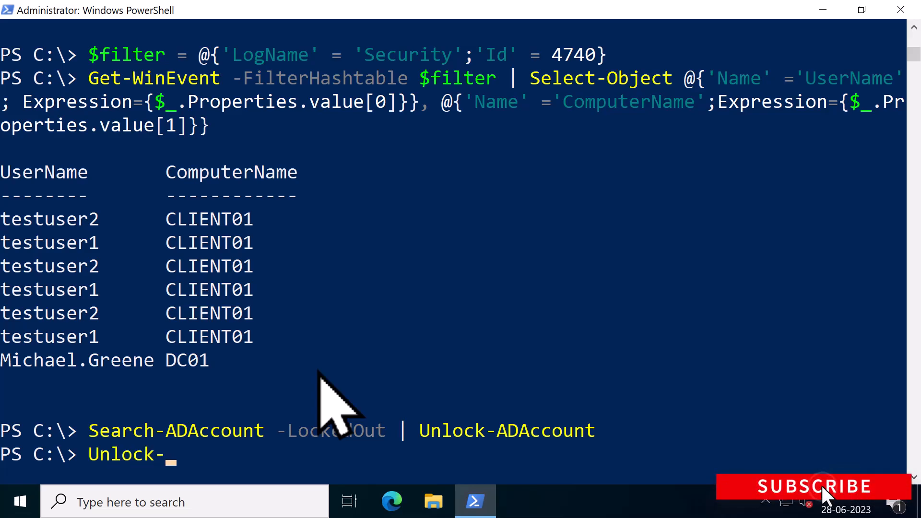
type("ADA")
key("Tab")
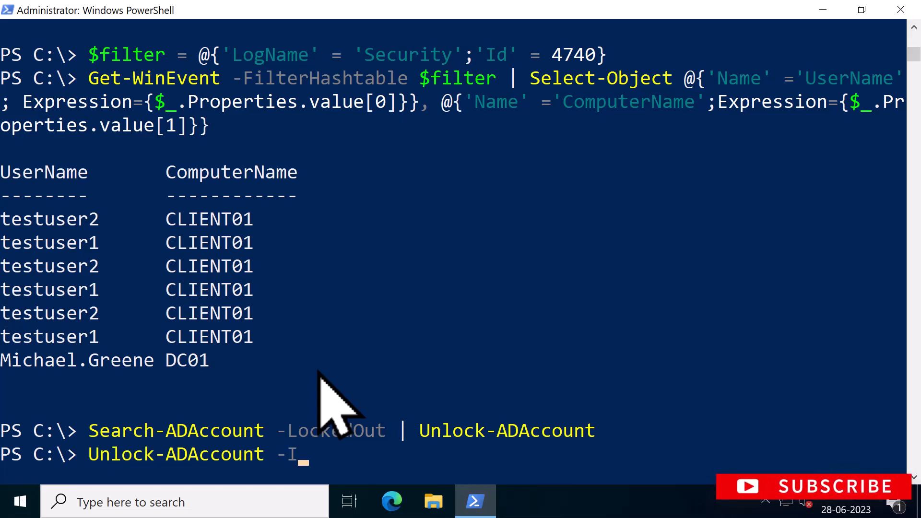
key("Tab")
type("'test")
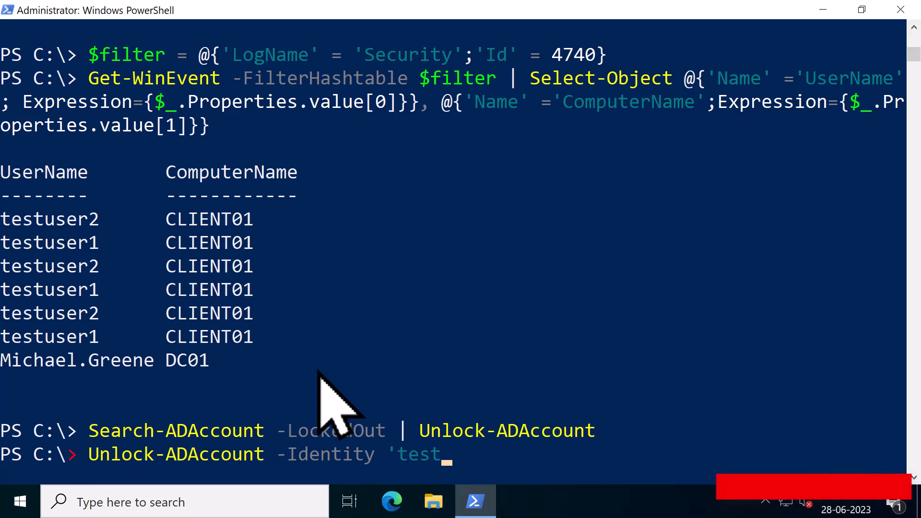
type("user2'")
key("Return")
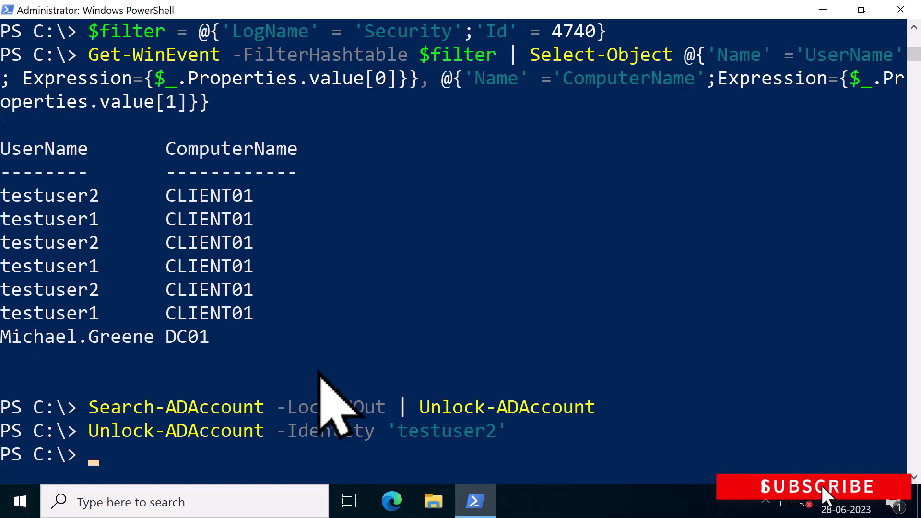
type("Imp")
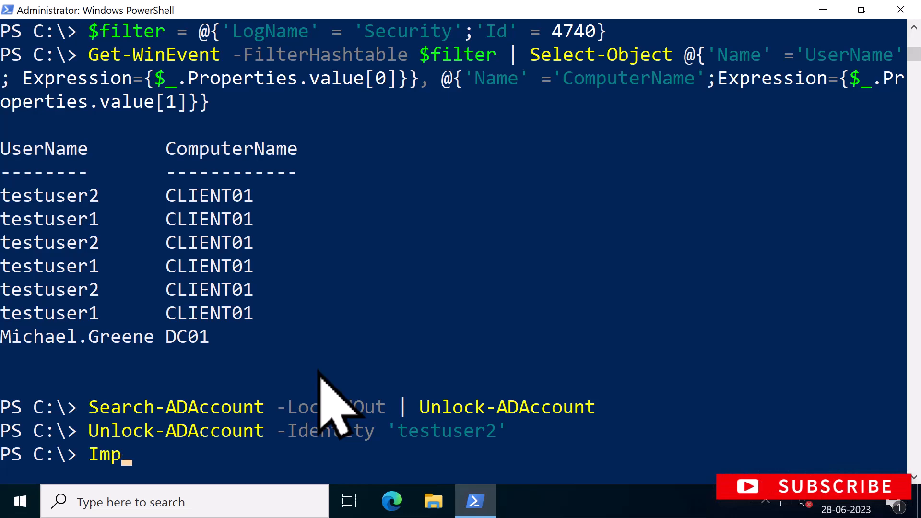
type("ort-Module Ac")
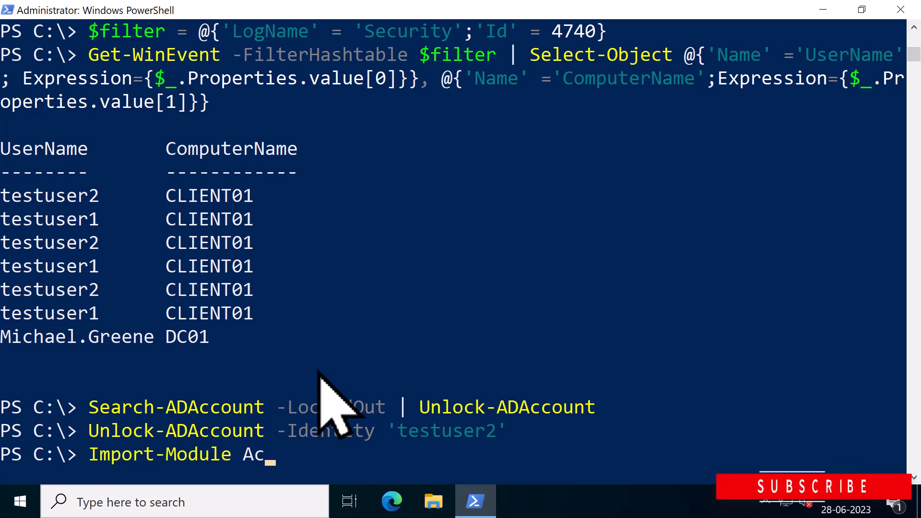
type("tiveDirectory")
Run Import-Module ActiveDirectory to load the module into the session
key("Return")
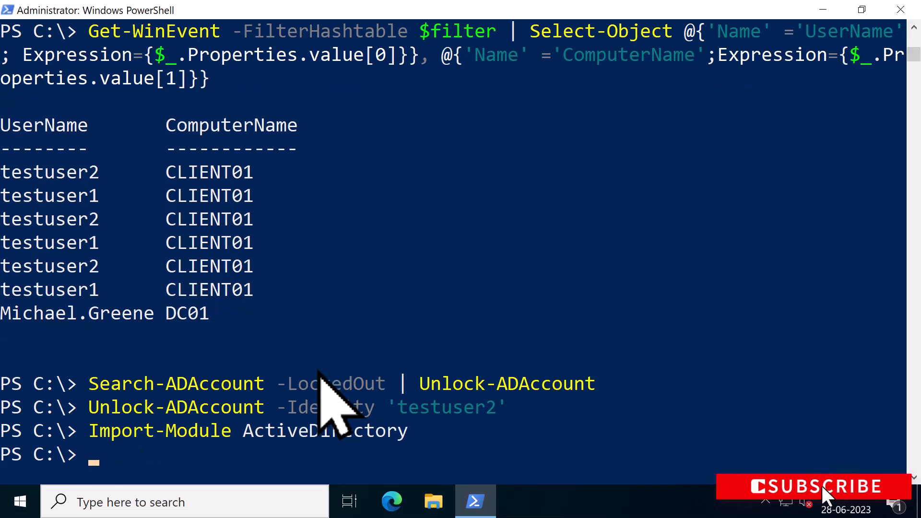